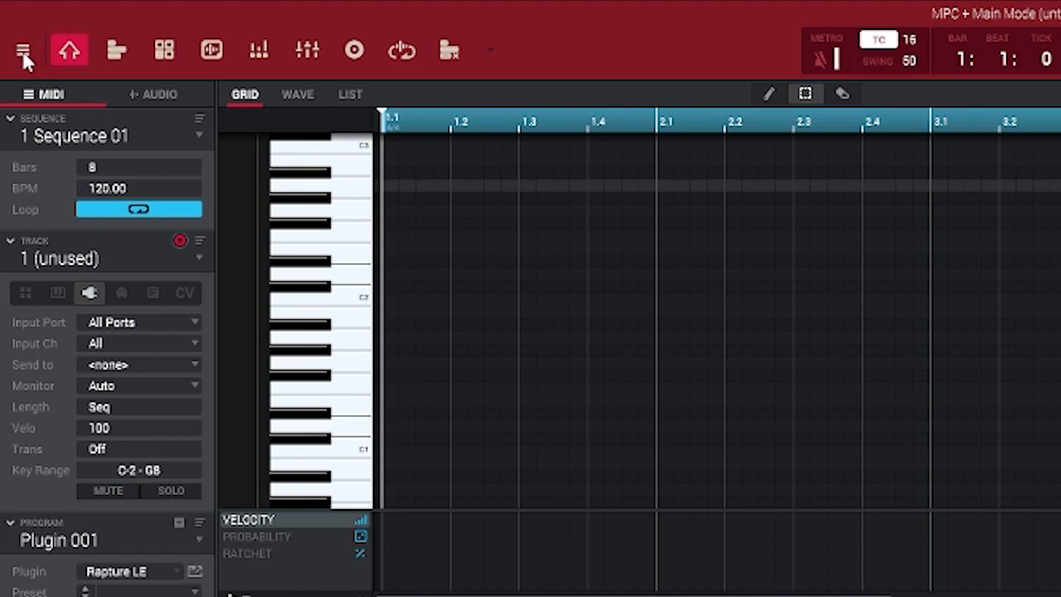
# - In the plugin preferences, scan the enabled C:\Program Files\Cakewalk\VstPlugins folder for new plugins and accept the settings
pyautogui.click(22, 51)
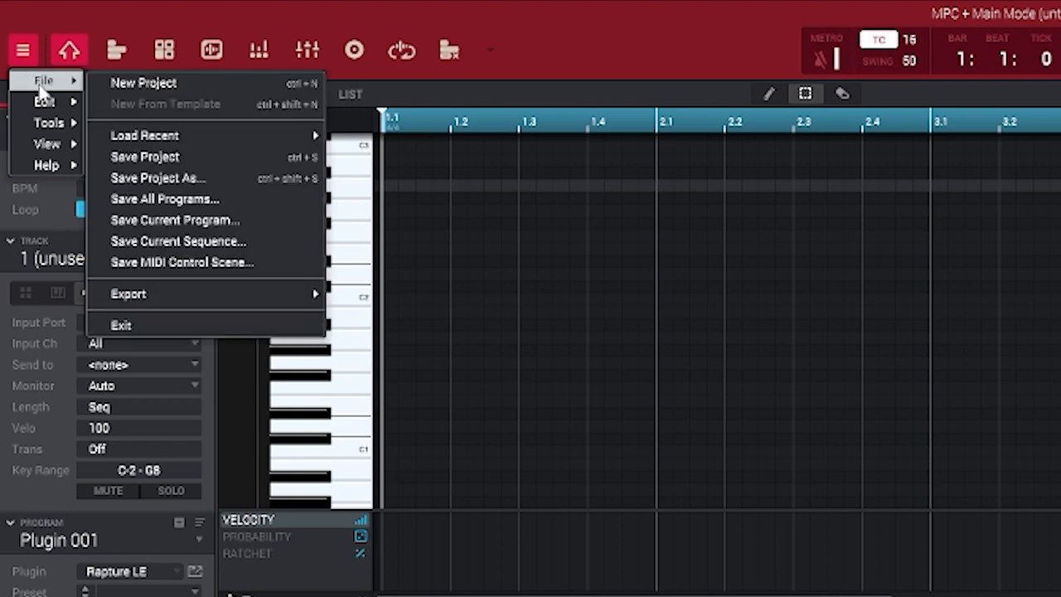
pyautogui.moveTo(42, 103)
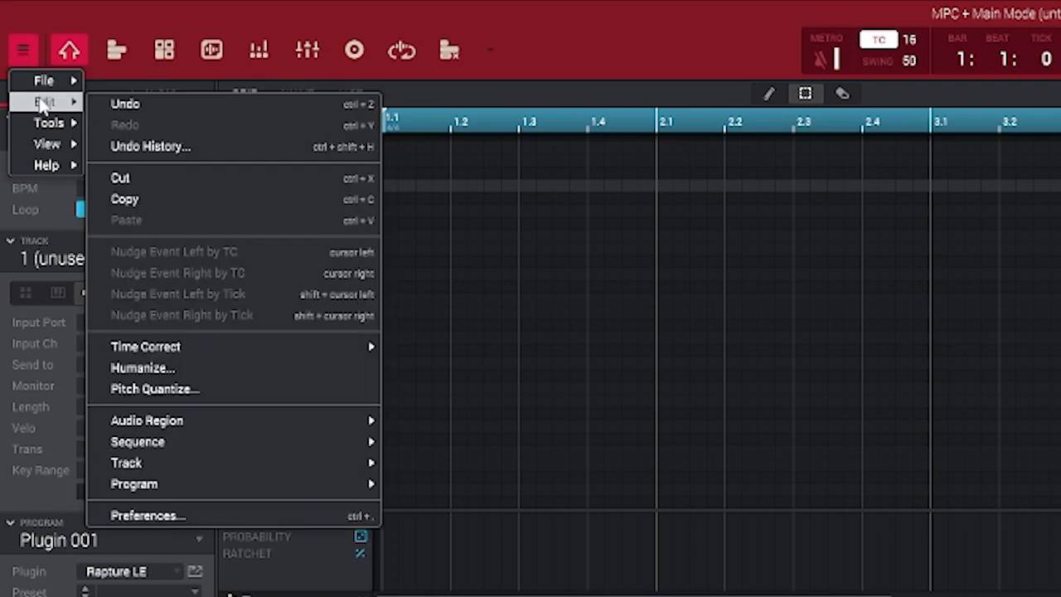
pyautogui.click(283, 521)
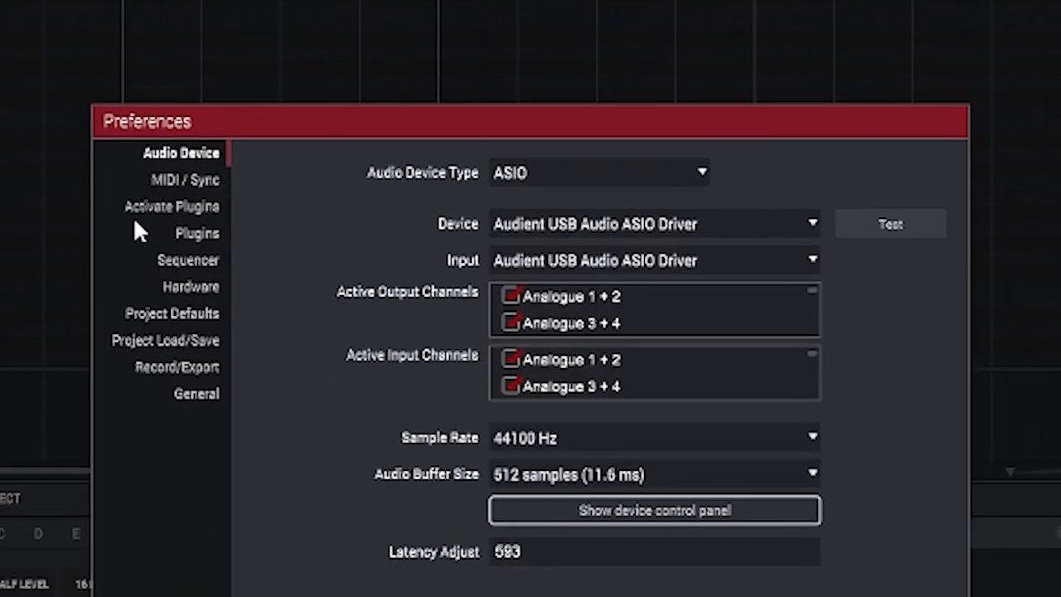
pyautogui.click(197, 232)
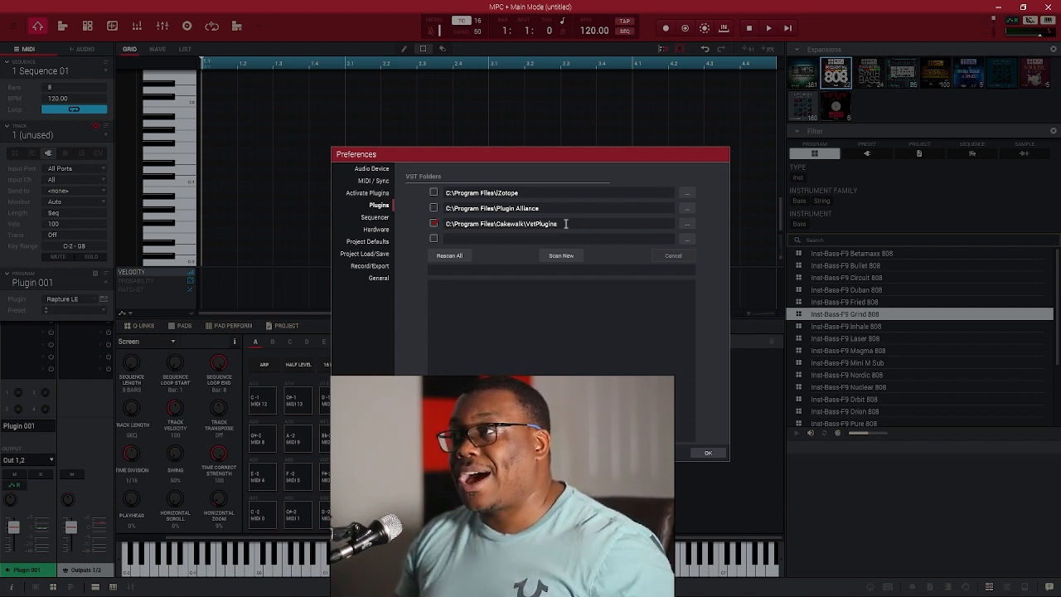
pyautogui.moveTo(566, 223); pyautogui.dragTo(447, 226)
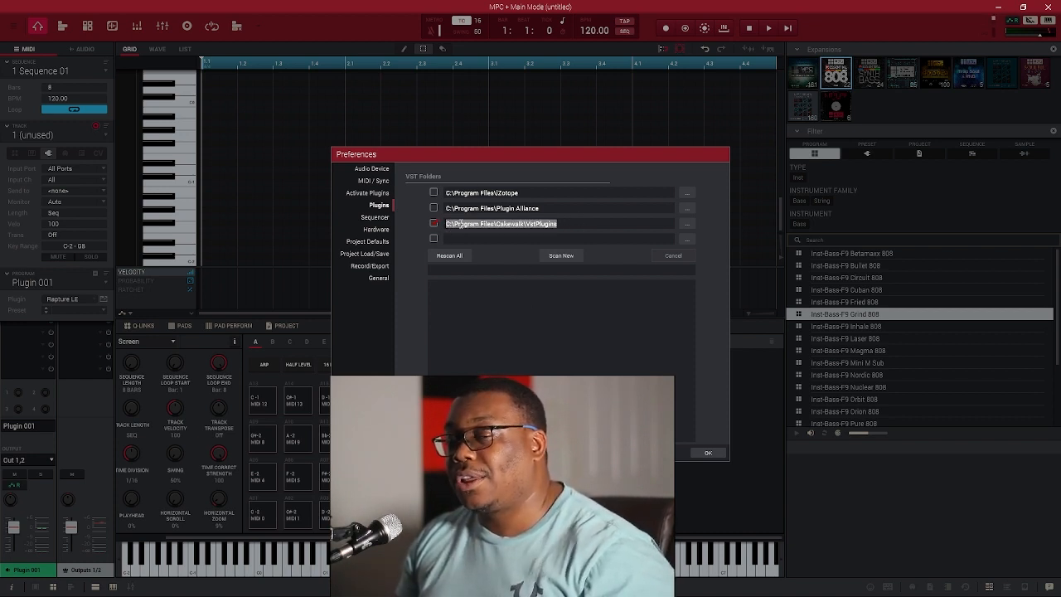
pyautogui.click(603, 223)
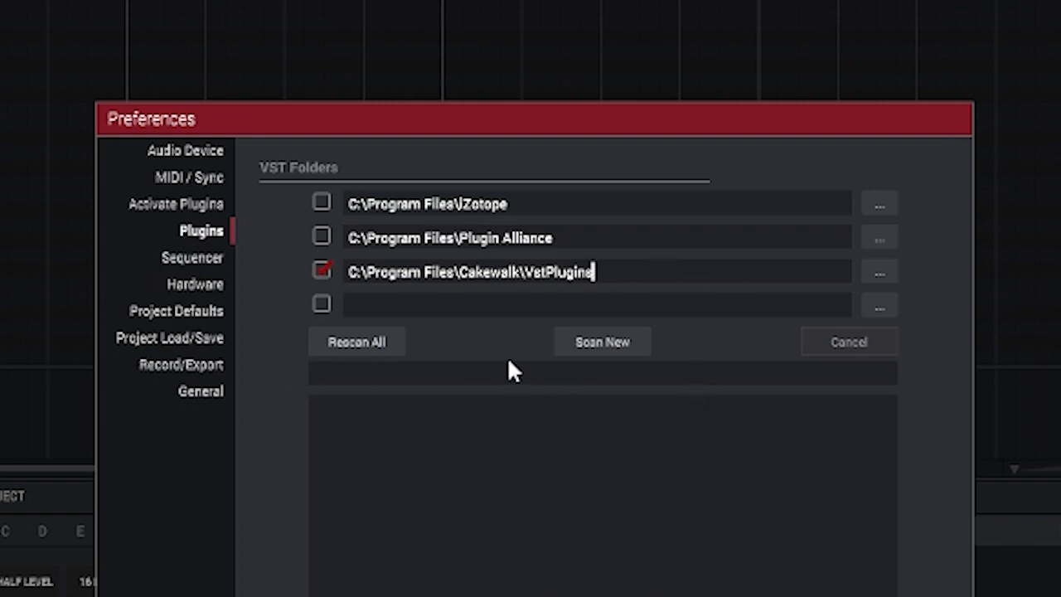
pyautogui.click(601, 344)
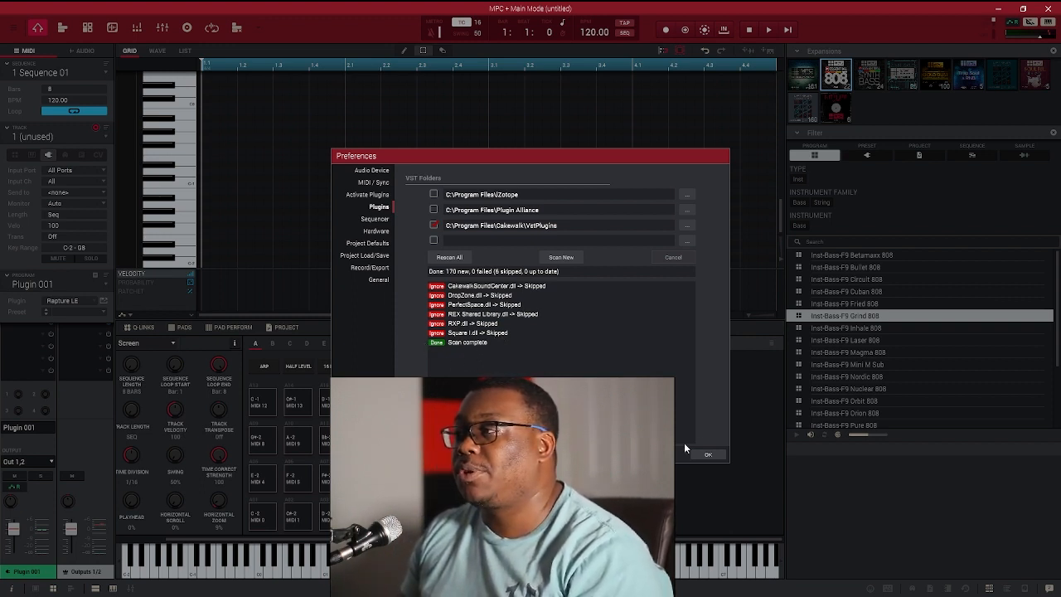
pyautogui.click(707, 454)
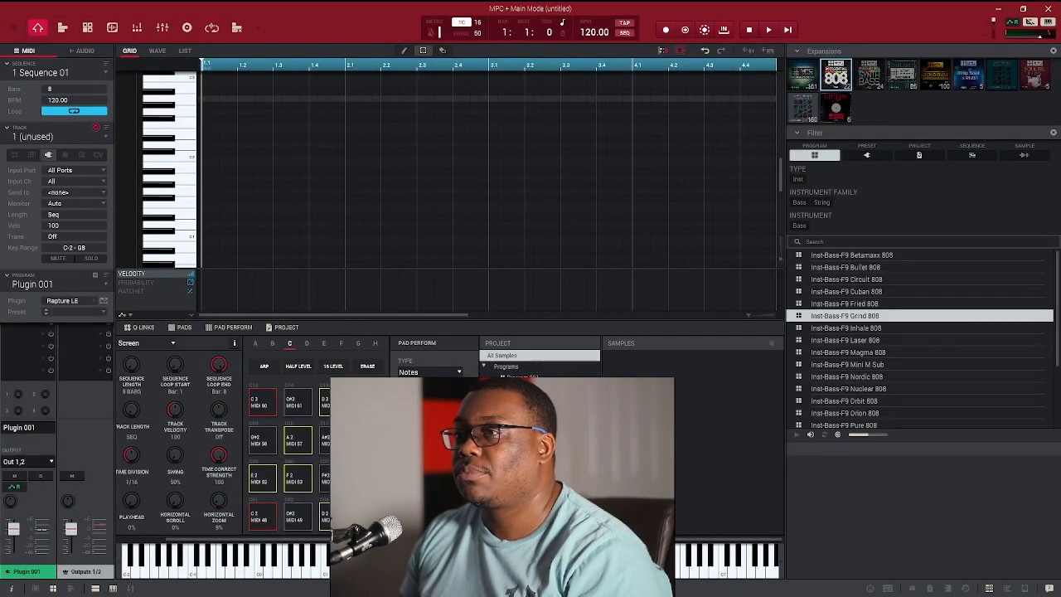
# - Load the TubeSynth instrument by AIR Music Technology from the MPC Plugins into Plugin 001
pyautogui.click(93, 303)
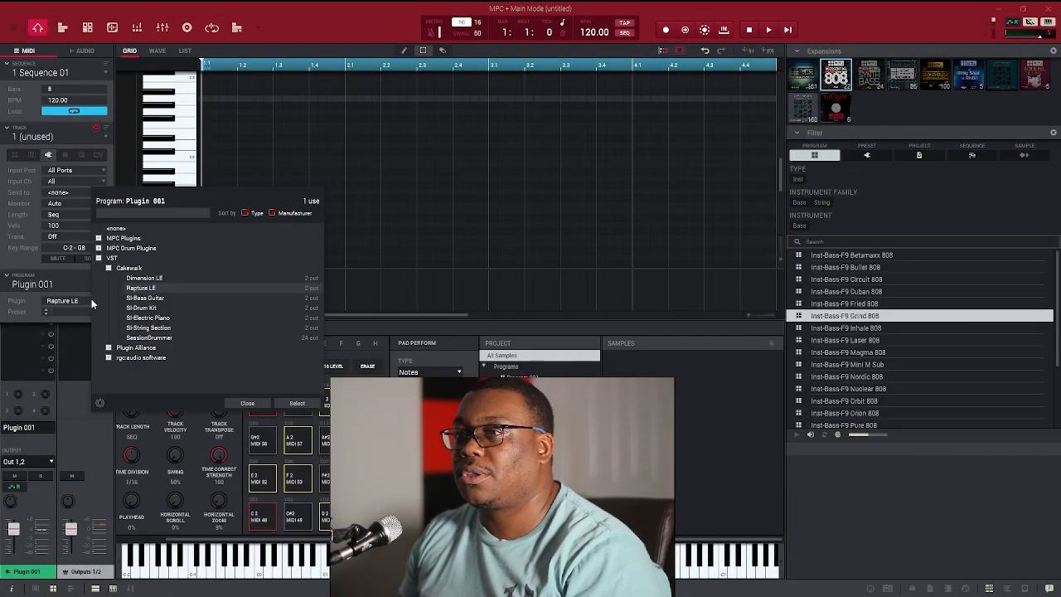
pyautogui.click(108, 268)
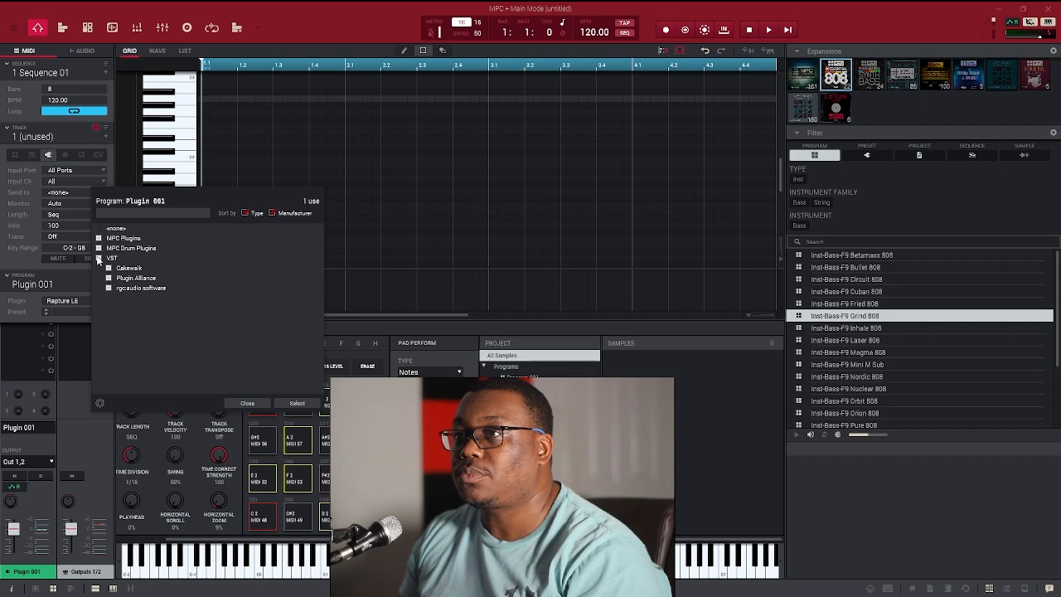
pyautogui.click(99, 258)
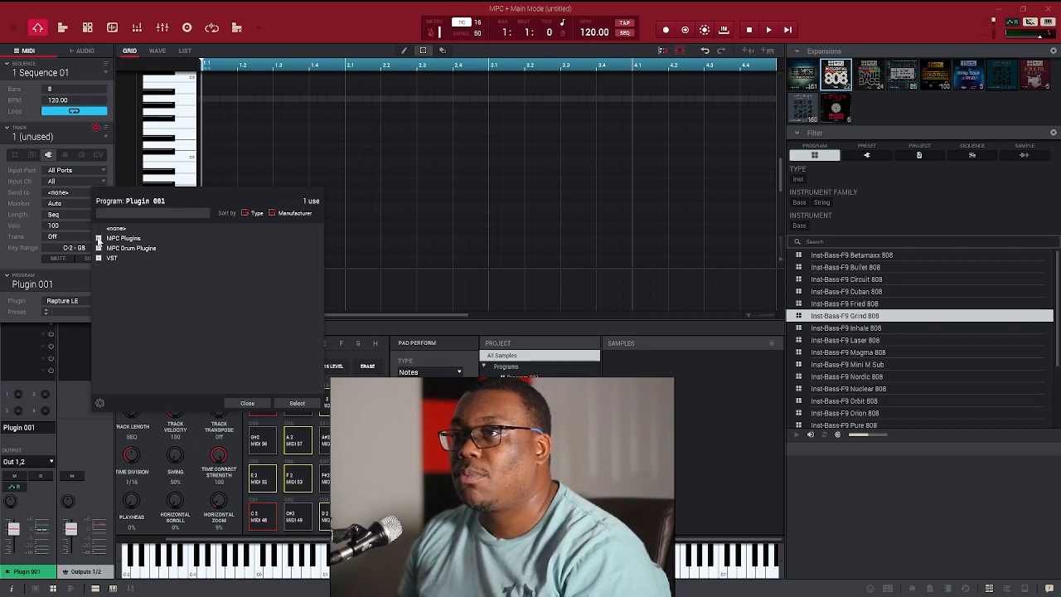
pyautogui.click(98, 238)
pyautogui.click(108, 249)
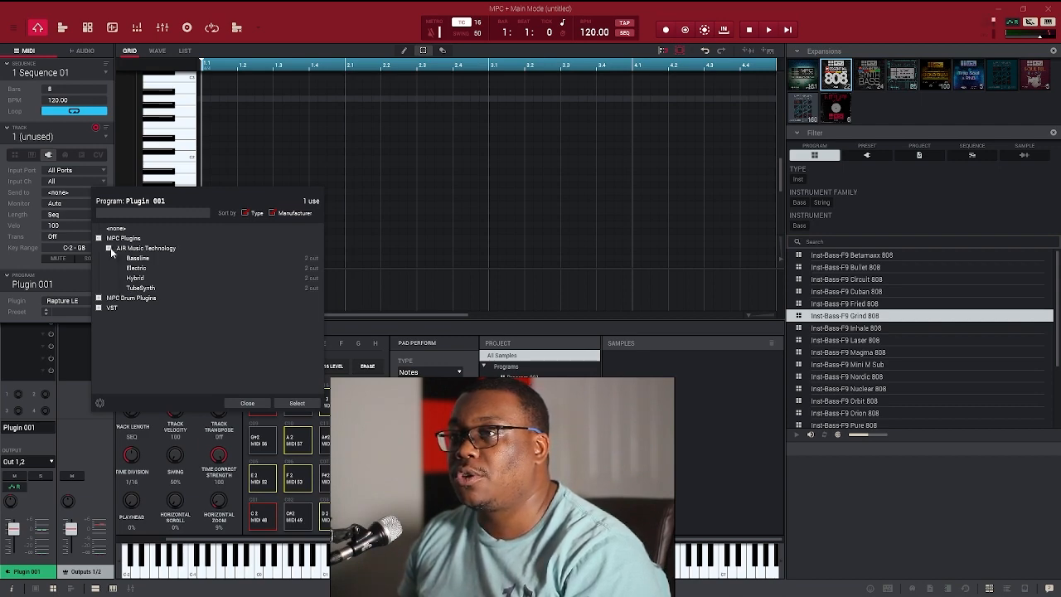
pyautogui.click(143, 288)
pyautogui.click(297, 403)
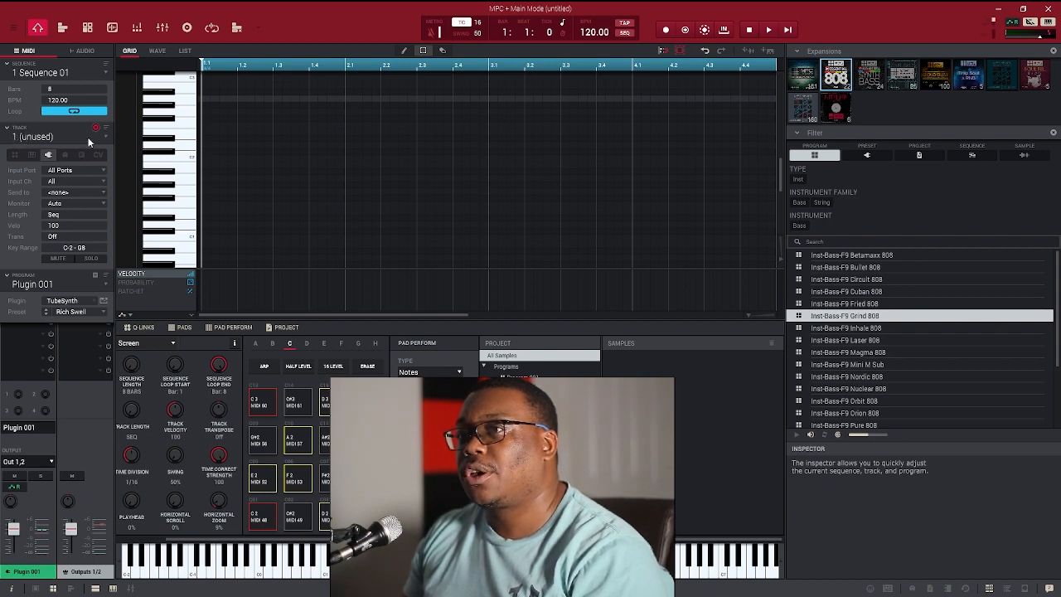
# - Switch the track to a drum program and back to the plugin, and raise TubeSynth's LP Filter cutoff to 81%
pyautogui.click(14, 155)
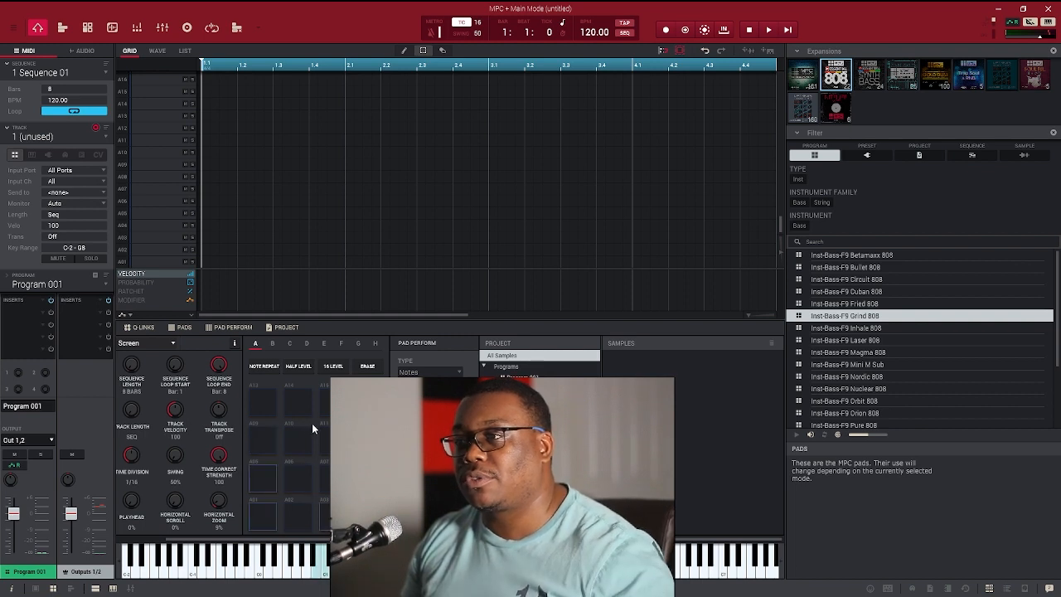
pyautogui.click(48, 155)
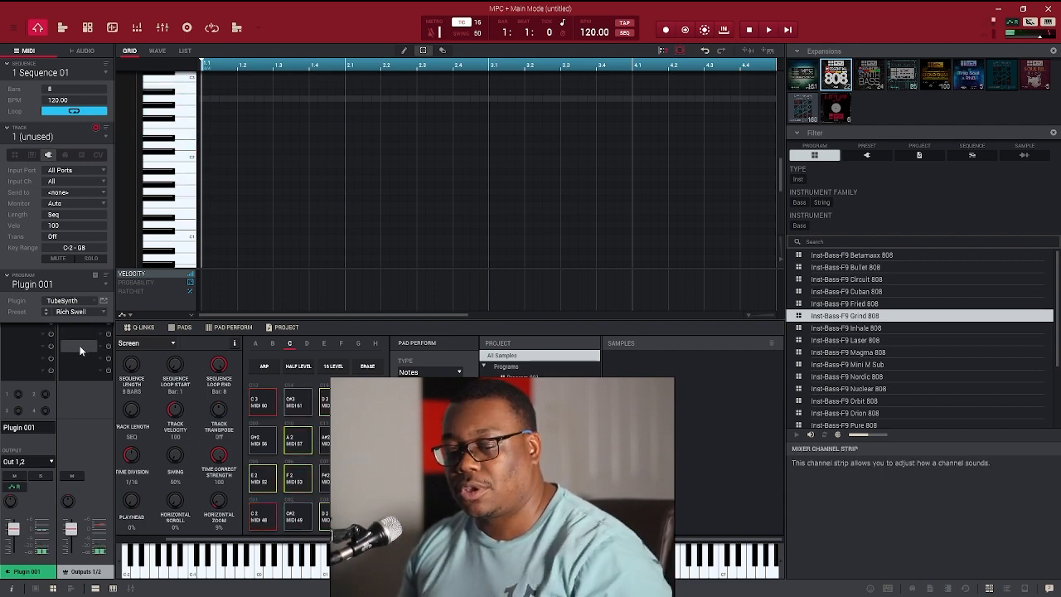
pyautogui.click(103, 301)
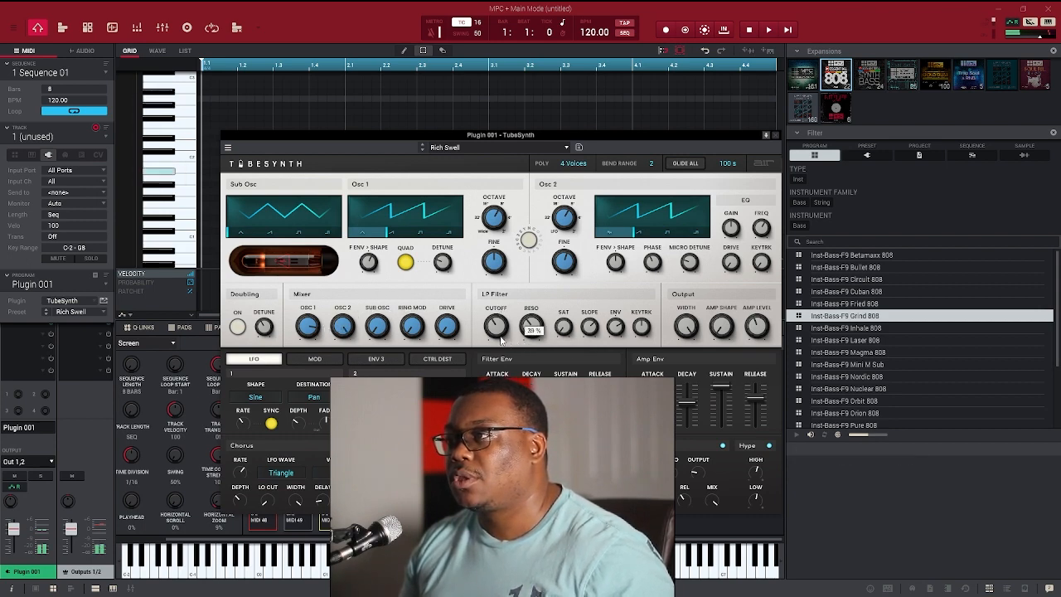
pyautogui.moveTo(500, 337); pyautogui.dragTo(500, 305)
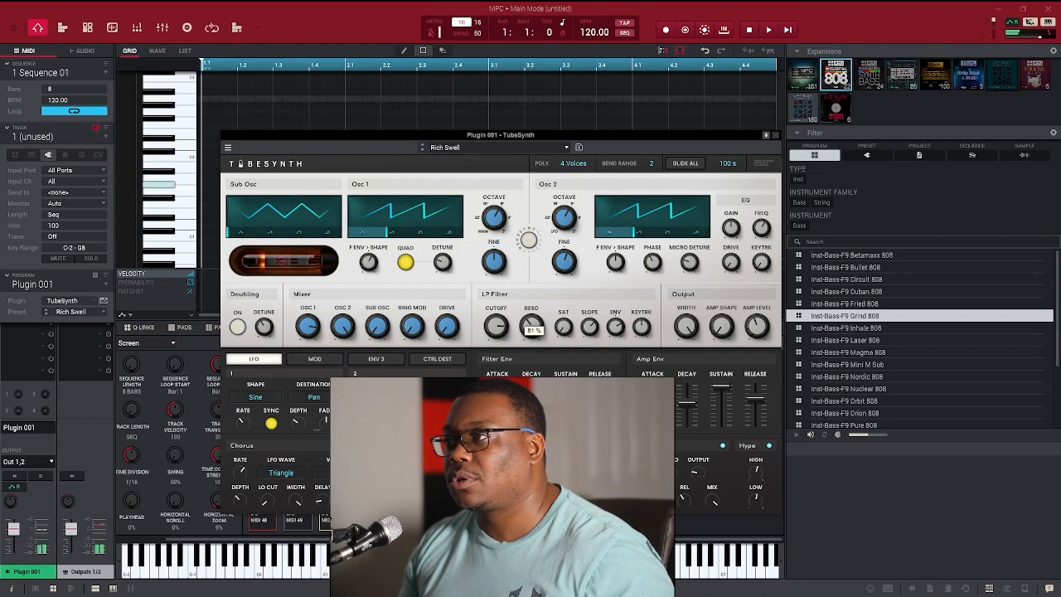
pyautogui.click(777, 134)
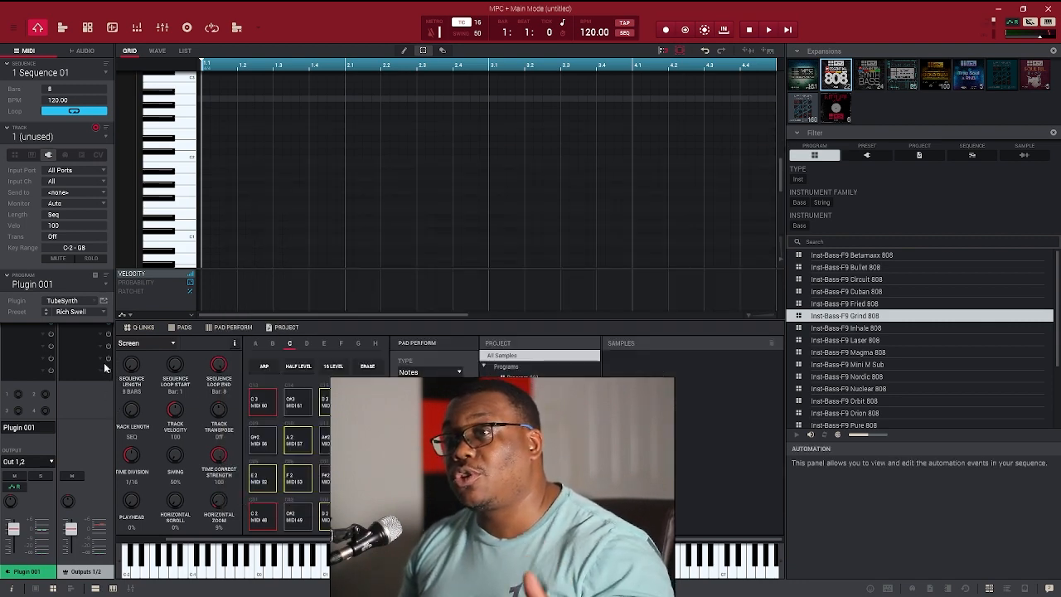
# - Replace the instrument in Plugin 001 with Dimension LE from the Cakewalk VST plugins
pyautogui.click(97, 303)
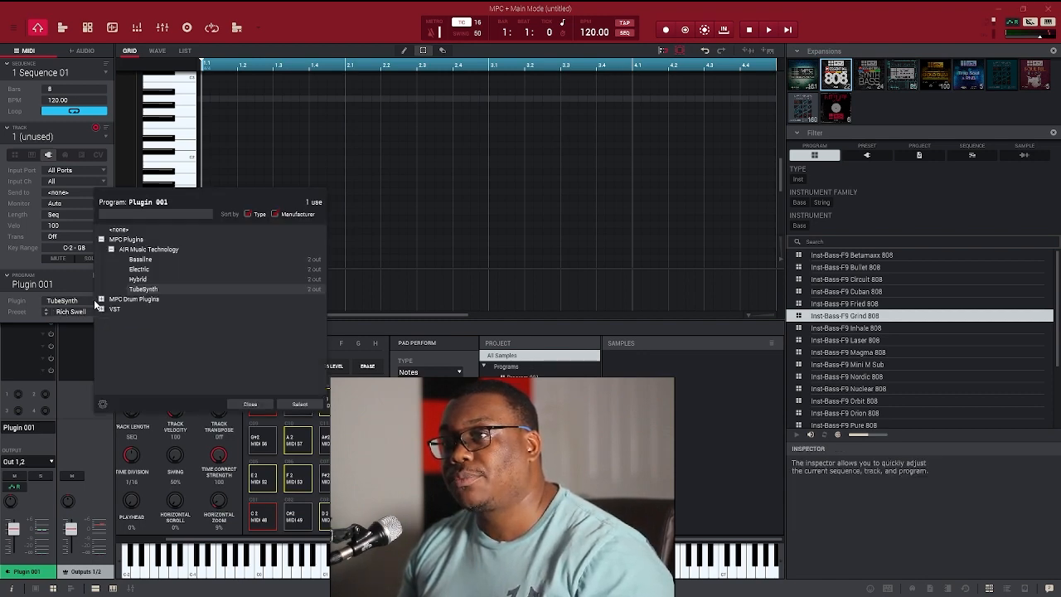
pyautogui.click(101, 240)
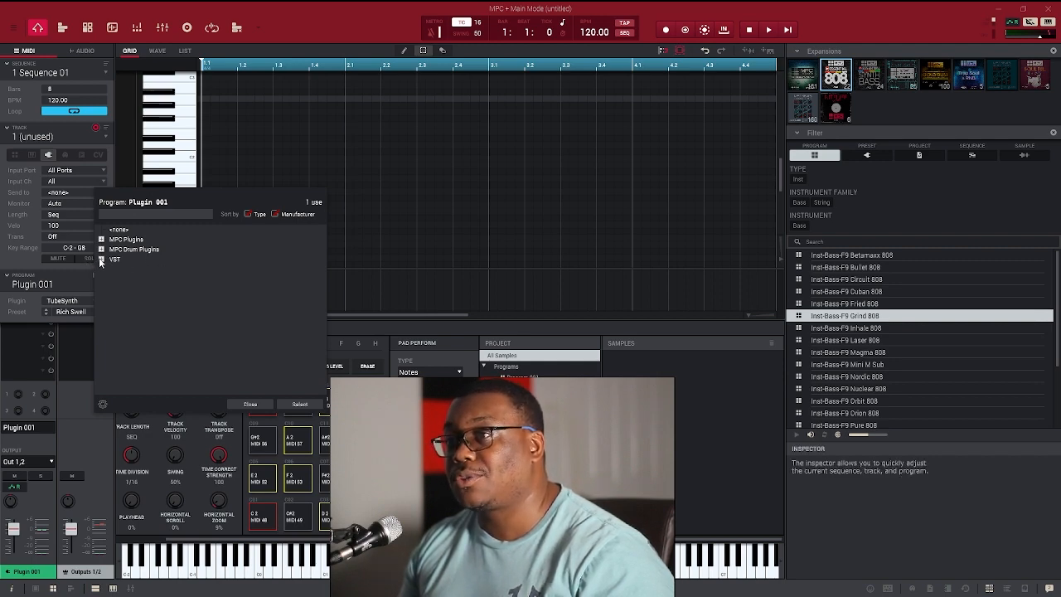
pyautogui.click(102, 261)
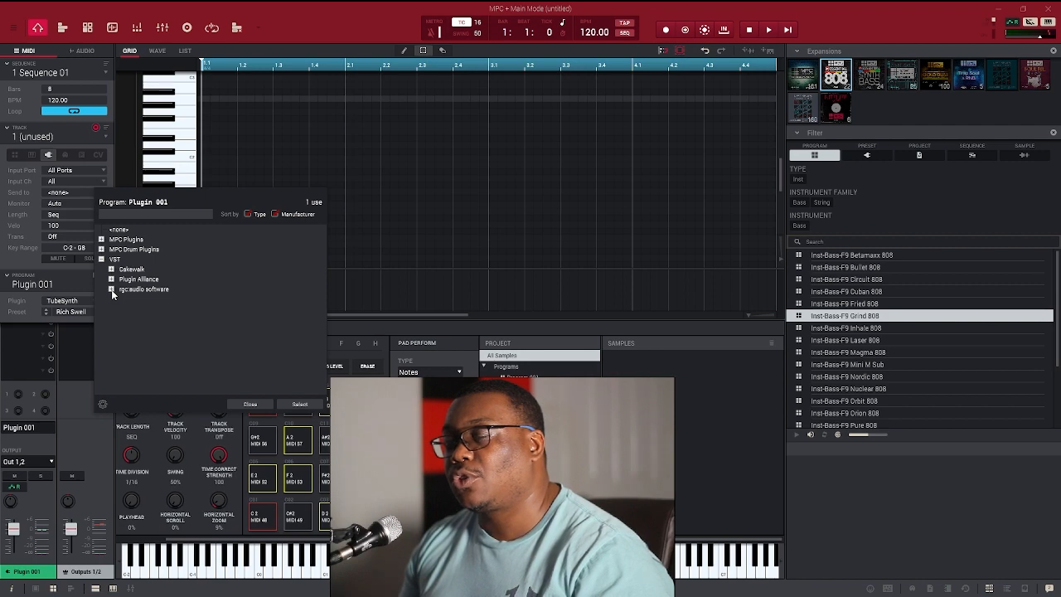
pyautogui.click(111, 290)
pyautogui.click(111, 289)
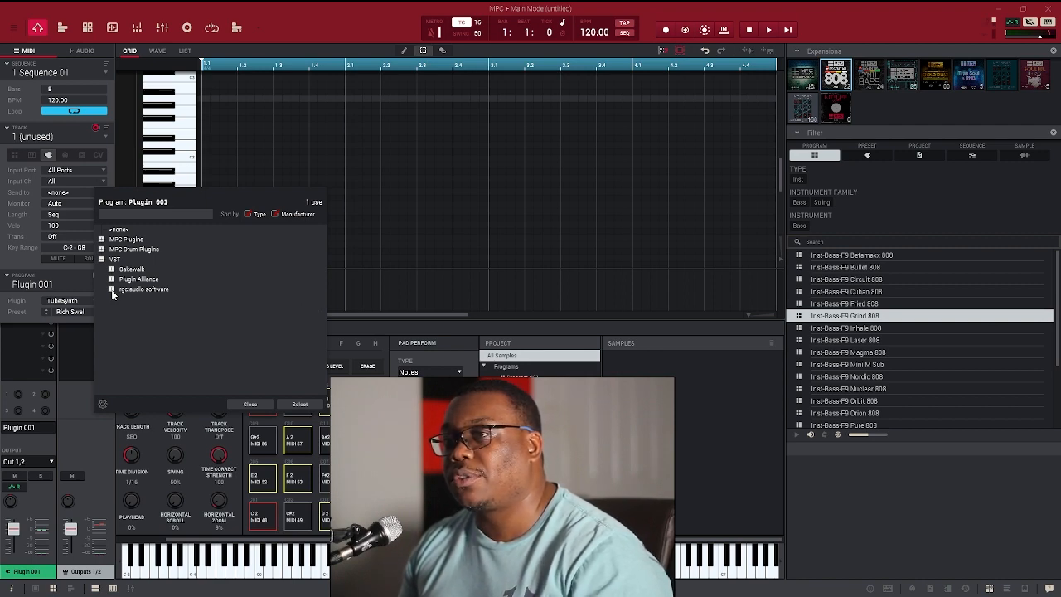
pyautogui.click(111, 269)
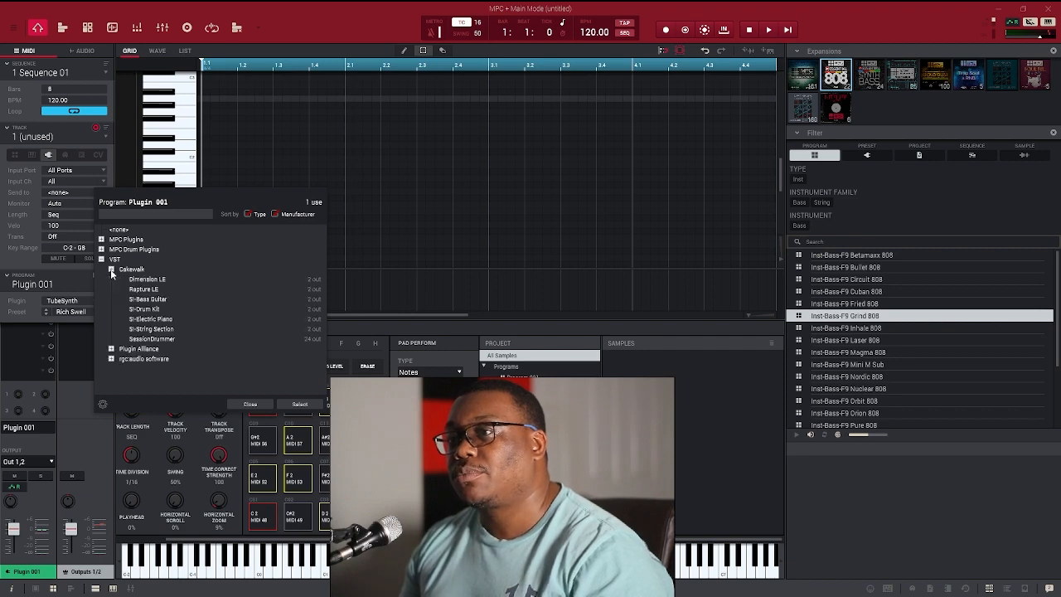
pyautogui.doubleClick(153, 279)
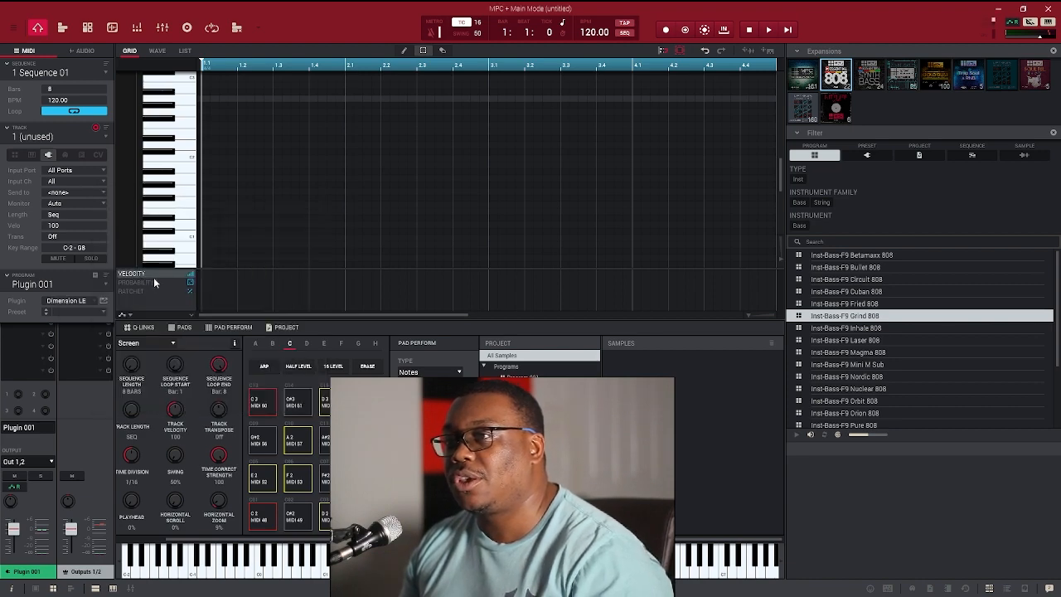
# - Open the Dimension LE editor and load the Dual program from the Leads category
pyautogui.click(103, 303)
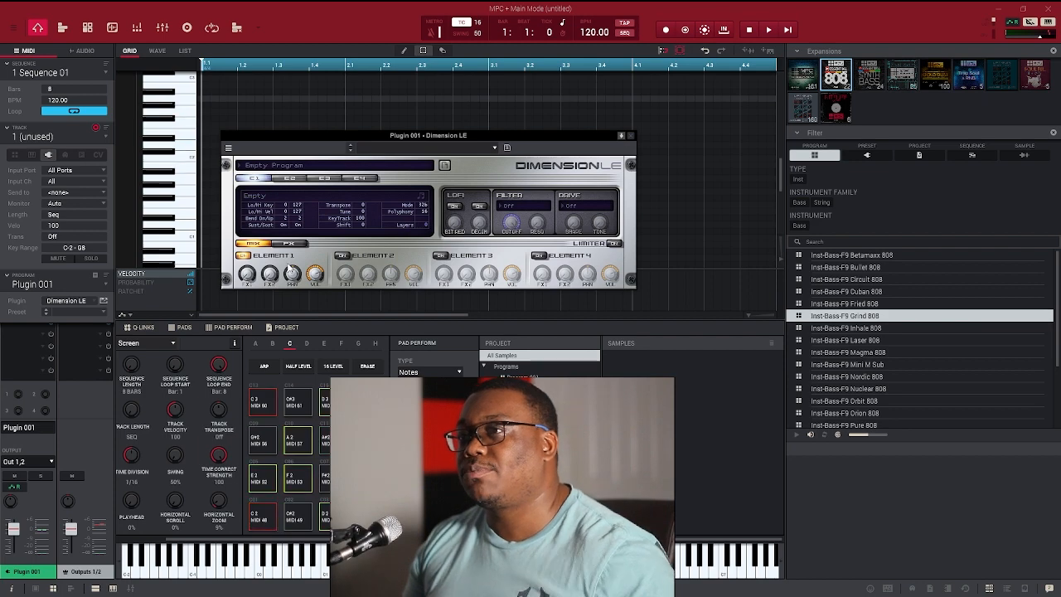
pyautogui.click(307, 169)
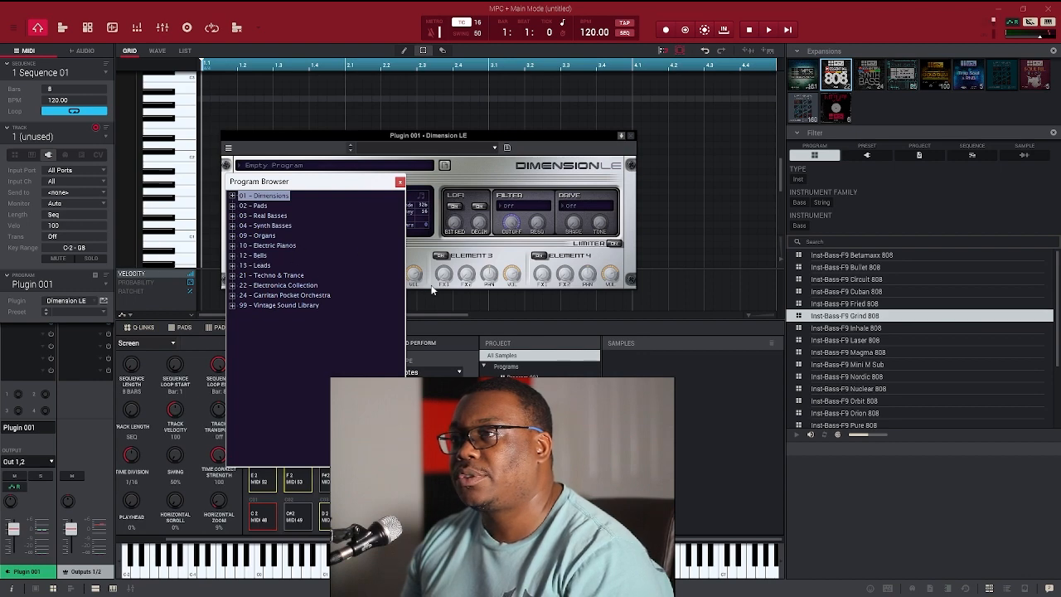
pyautogui.click(233, 265)
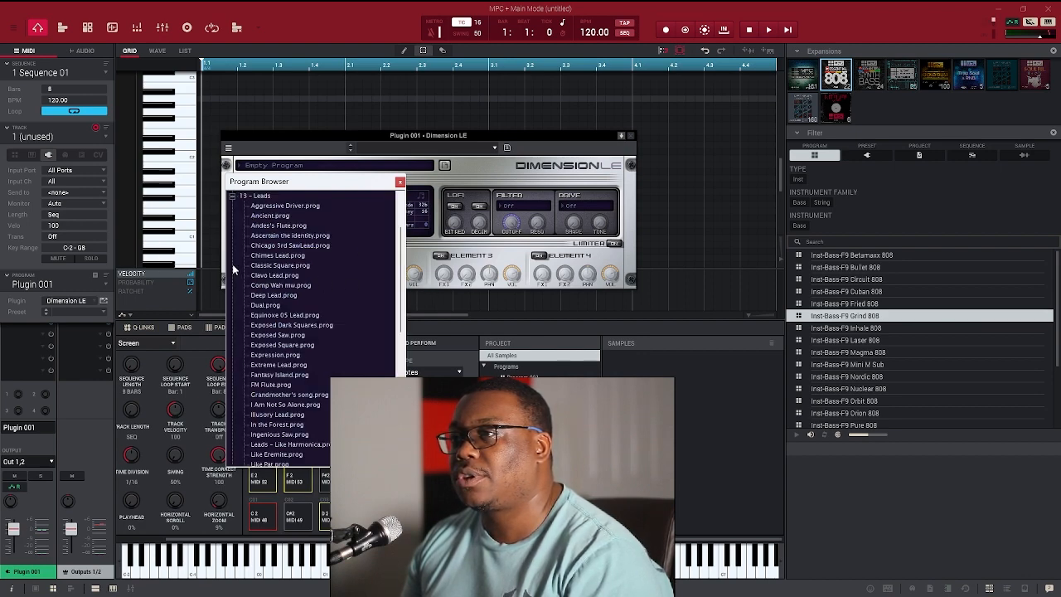
pyautogui.click(281, 308)
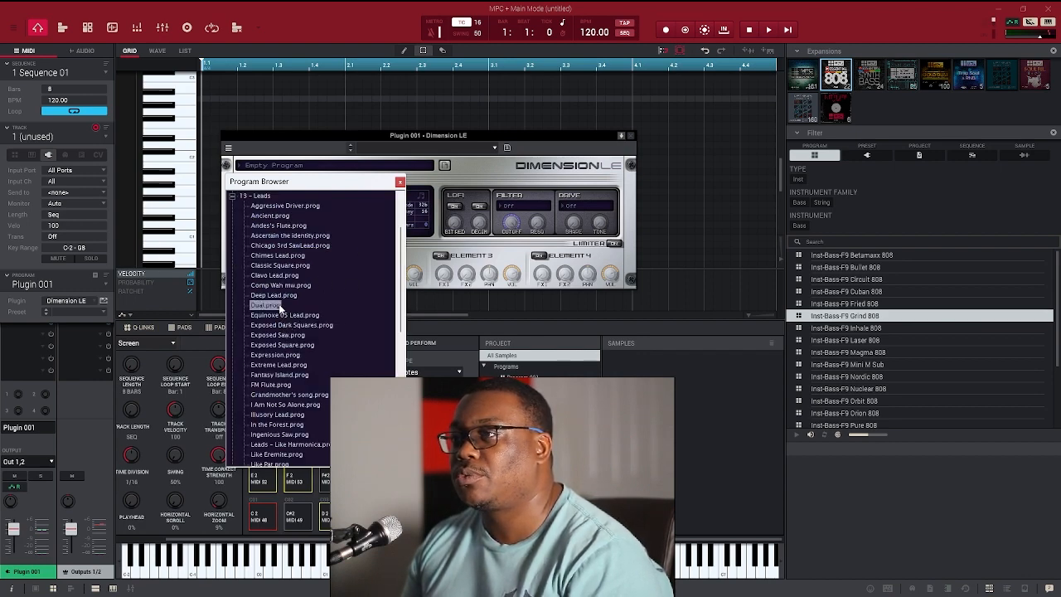
pyautogui.doubleClick(268, 306)
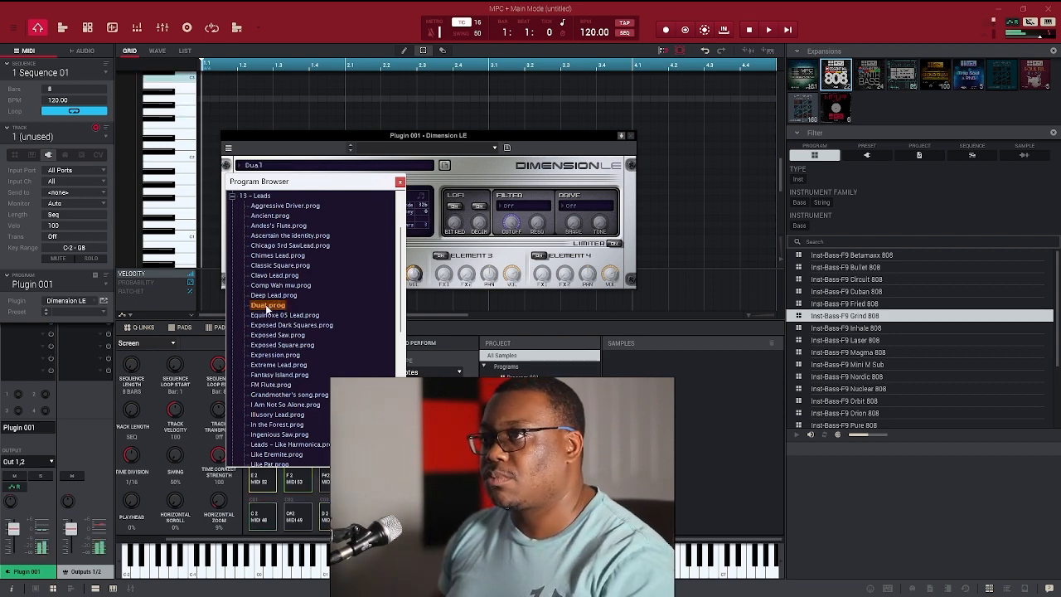
# - Try the I Am Not So Alone and Like Pat programs, load Noise Lead, and close the Dimension LE editor
pyautogui.click(307, 405)
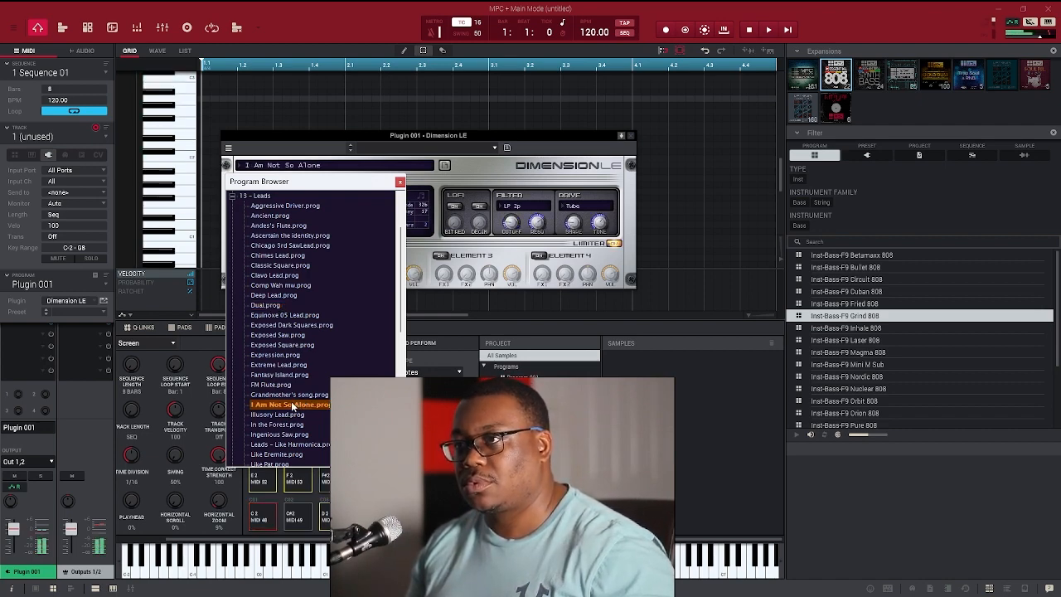
pyautogui.scroll(-2, 290, 418)
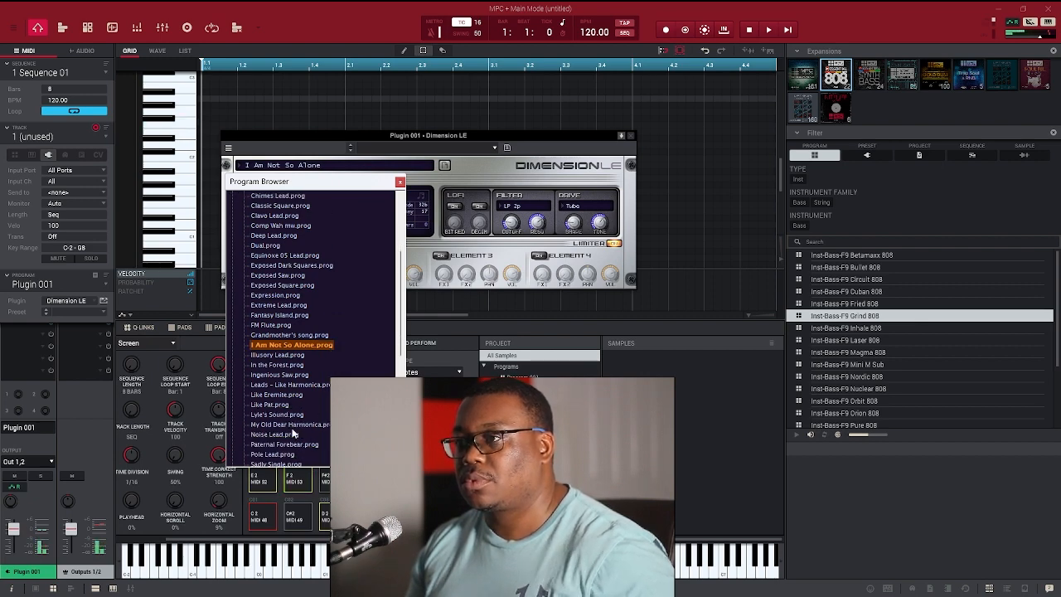
pyautogui.click(285, 405)
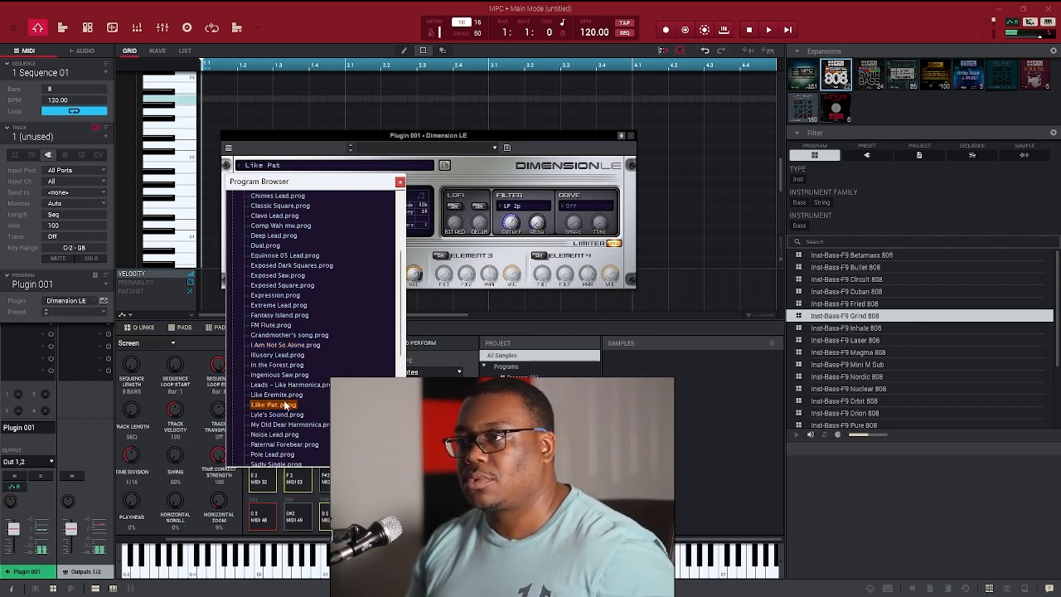
pyautogui.scroll(-1, 291, 433)
pyautogui.click(287, 405)
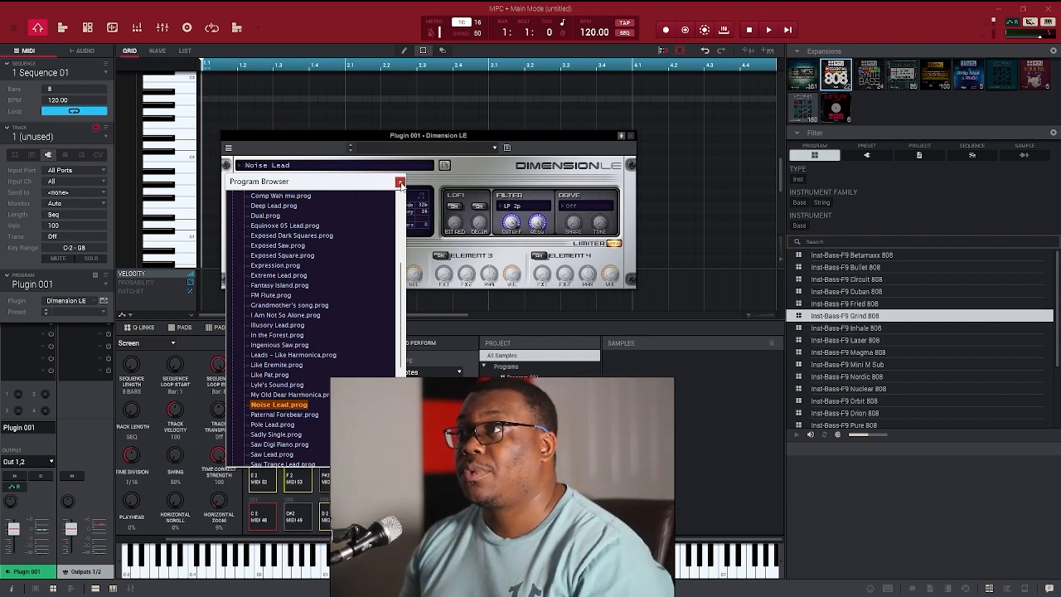
pyautogui.click(399, 182)
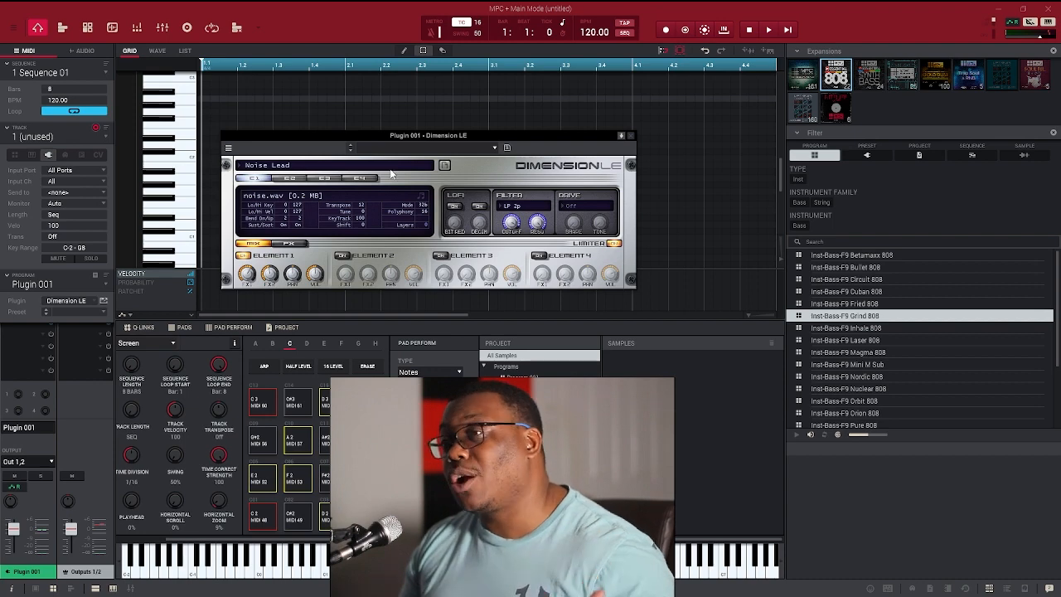
pyautogui.click(630, 136)
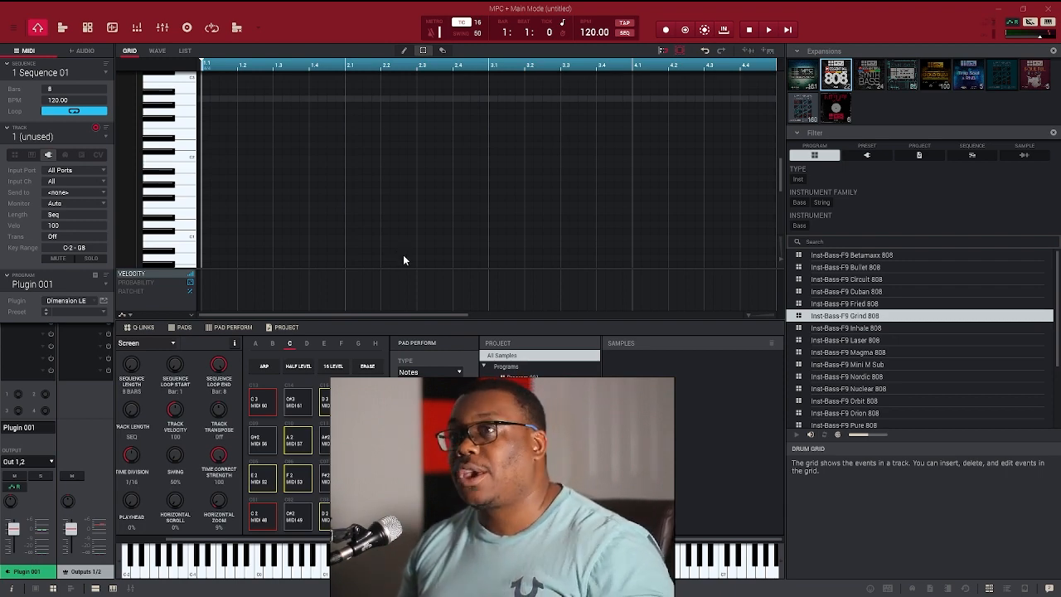
# - Review the VST folder settings in the preferences, highlight the C:\Program Files\Cakewalk\VstPlugins path, and close the preferences
pyautogui.click(12, 28)
pyautogui.moveTo(25, 55)
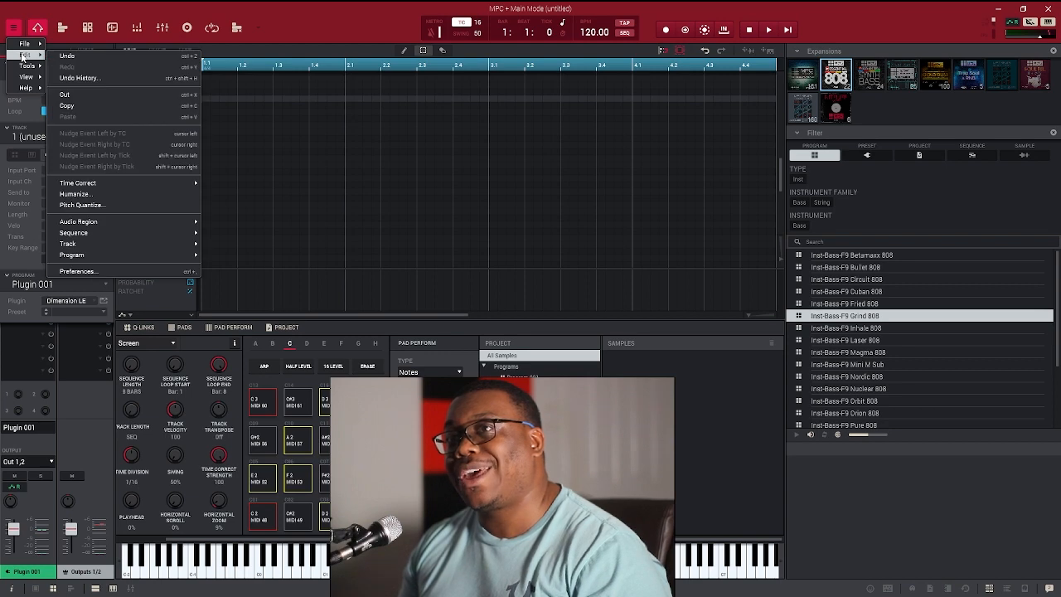
pyautogui.click(127, 271)
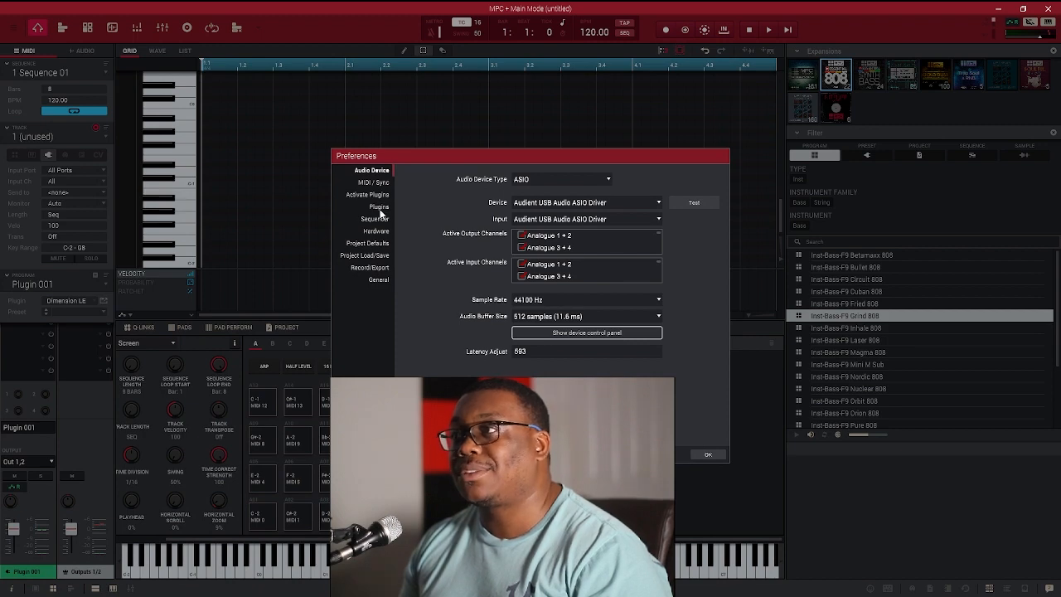
pyautogui.click(379, 208)
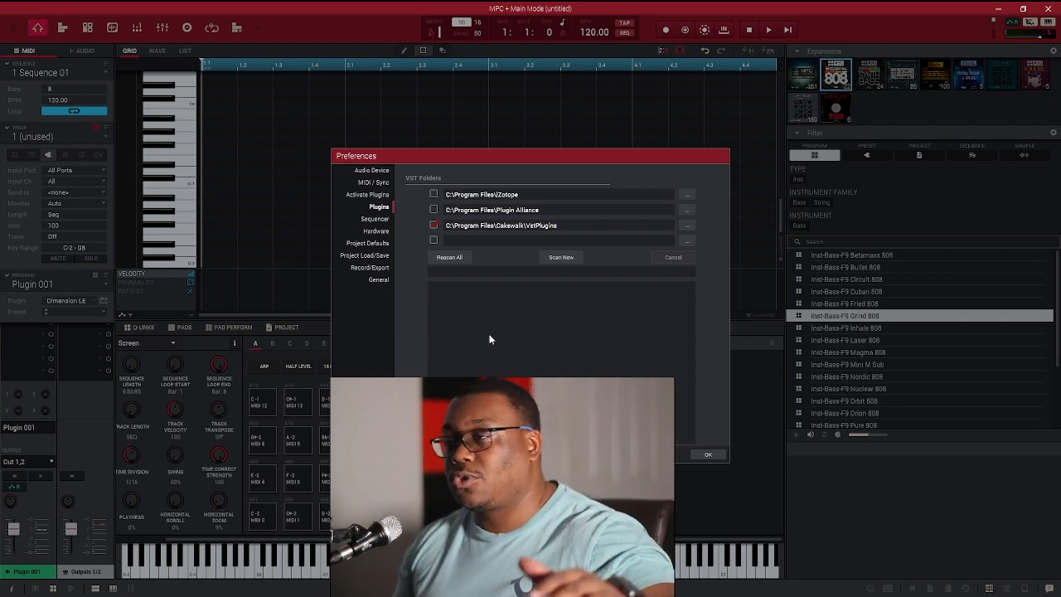
pyautogui.click(567, 225)
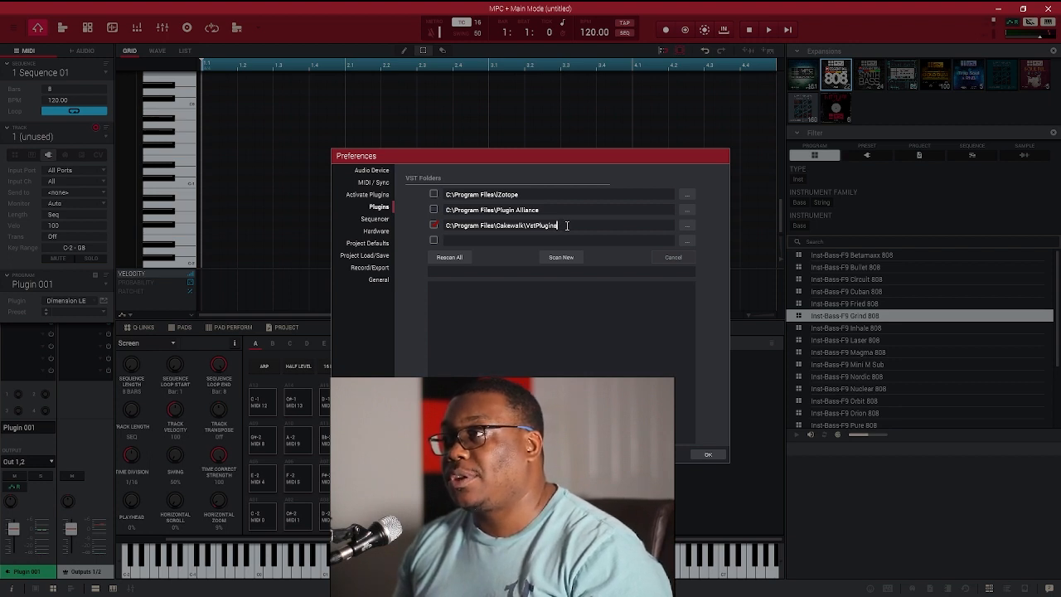
pyautogui.moveTo(567, 226); pyautogui.dragTo(448, 229)
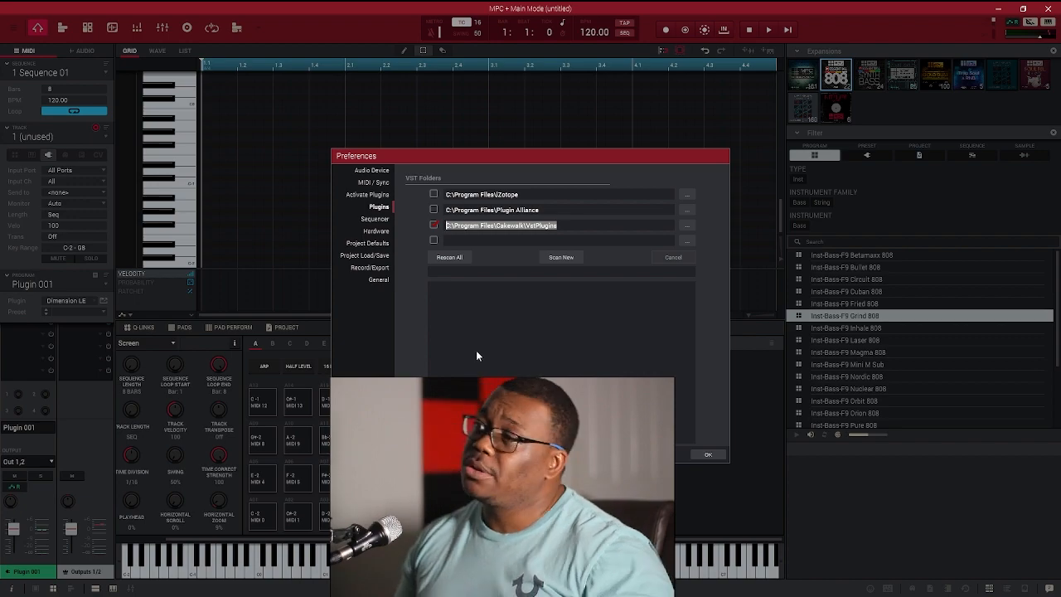
pyautogui.click(702, 453)
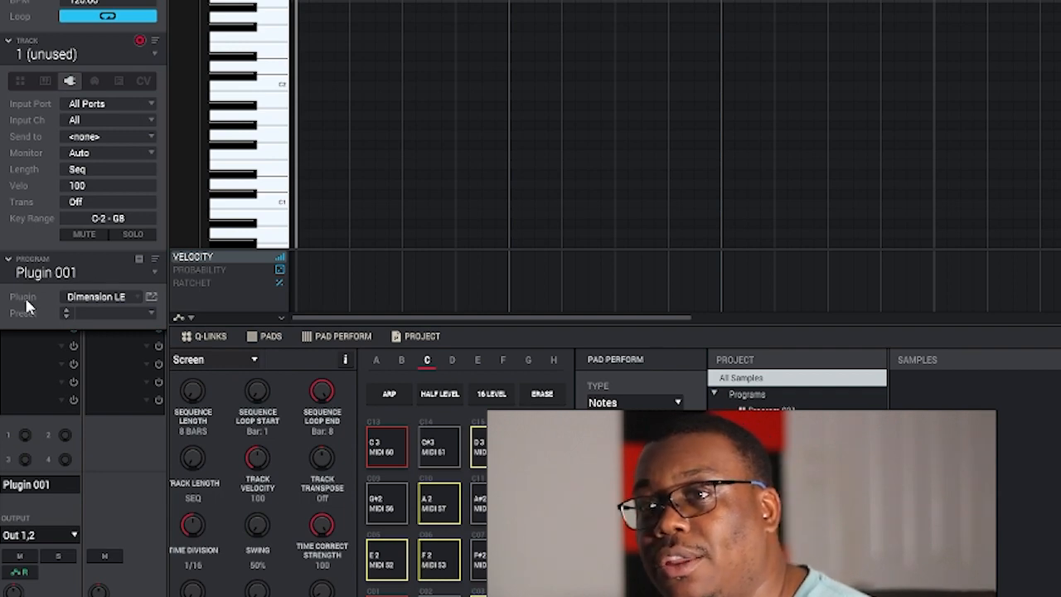
# - Review the plugin list for Plugin 001 with the Cakewalk VST instruments and confirm Dimension LE as its instrument
pyautogui.click(138, 298)
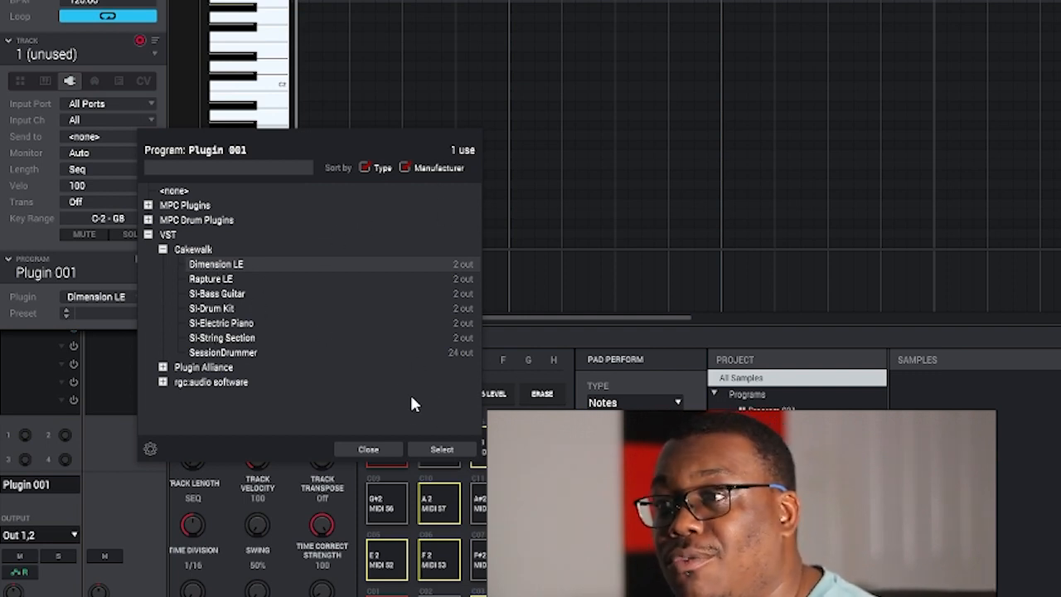
pyautogui.click(426, 444)
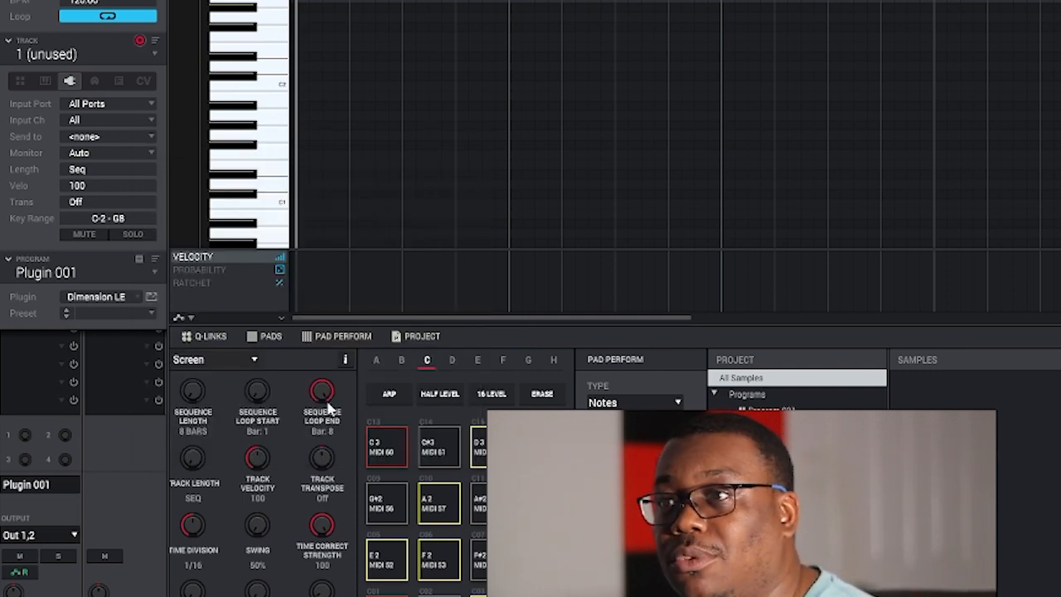